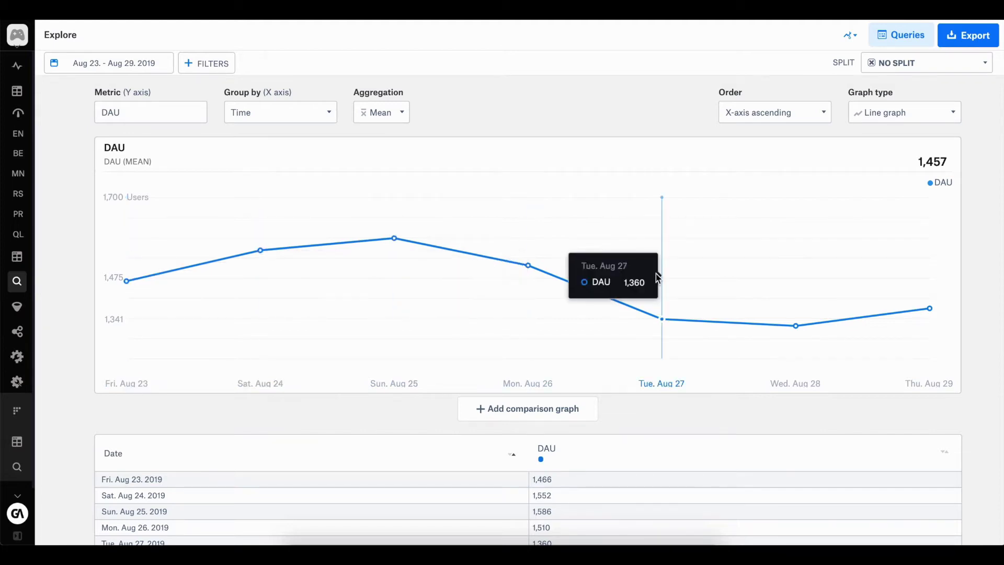
Switch the Explore chart's metric from DAU to New Users under Core Metrics
{"action": "scroll", "coordinate": [918, 304], "scroll_direction": "down", "scroll_amount": 3}
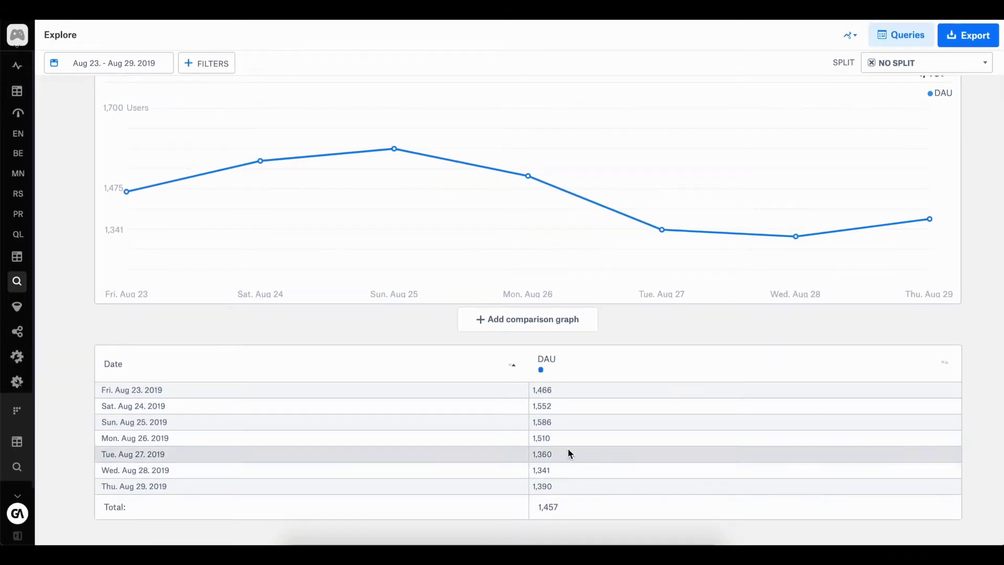
{"action": "scroll", "coordinate": [499, 443], "scroll_direction": "up", "scroll_amount": 3}
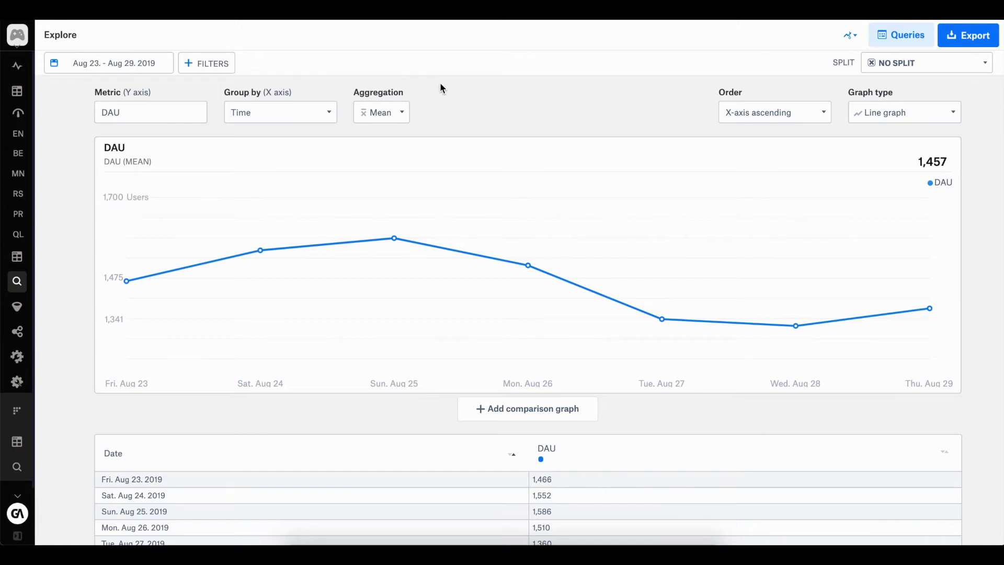
{"action": "left_click", "coordinate": [150, 113]}
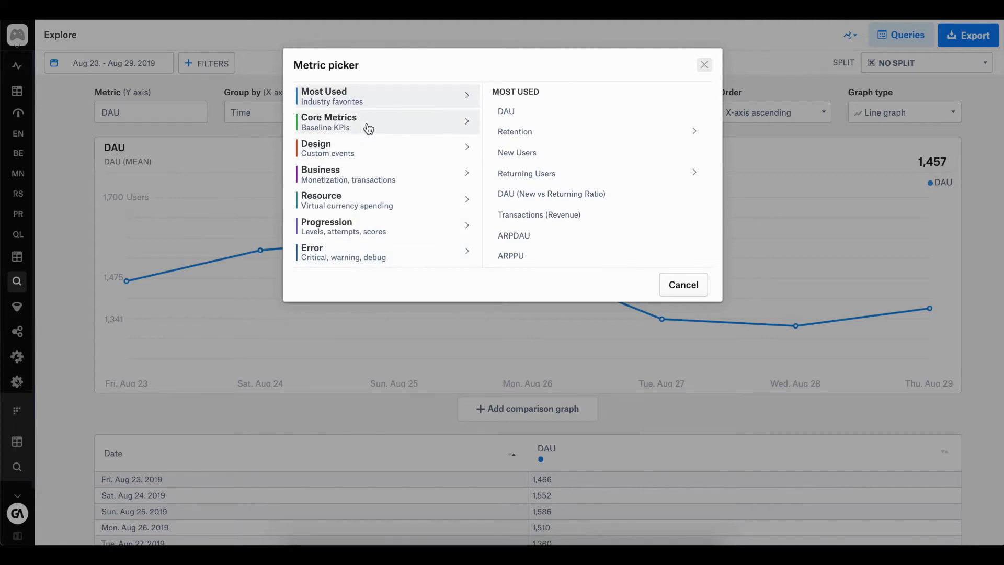
{"action": "left_click", "coordinate": [392, 125]}
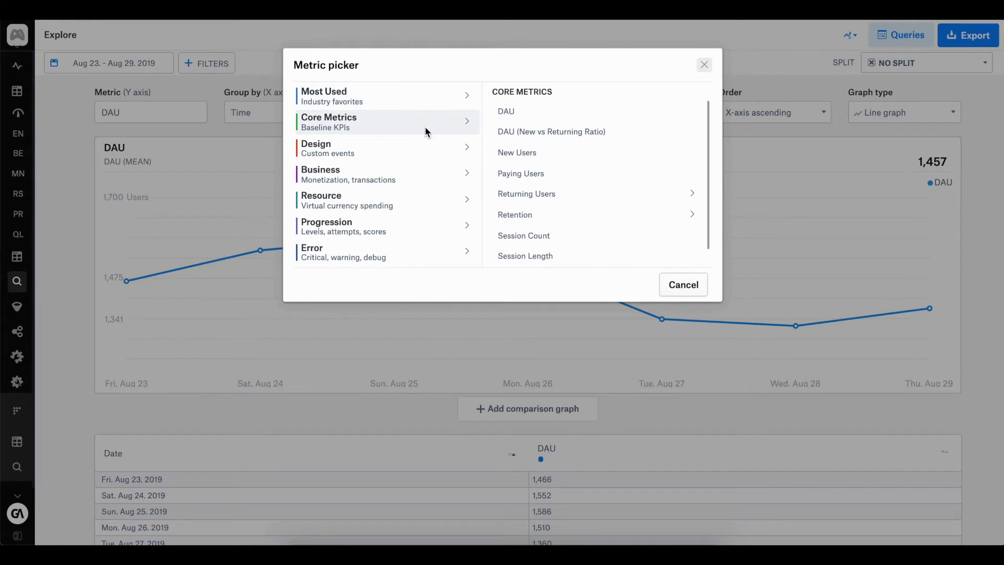
{"action": "left_click", "coordinate": [518, 153]}
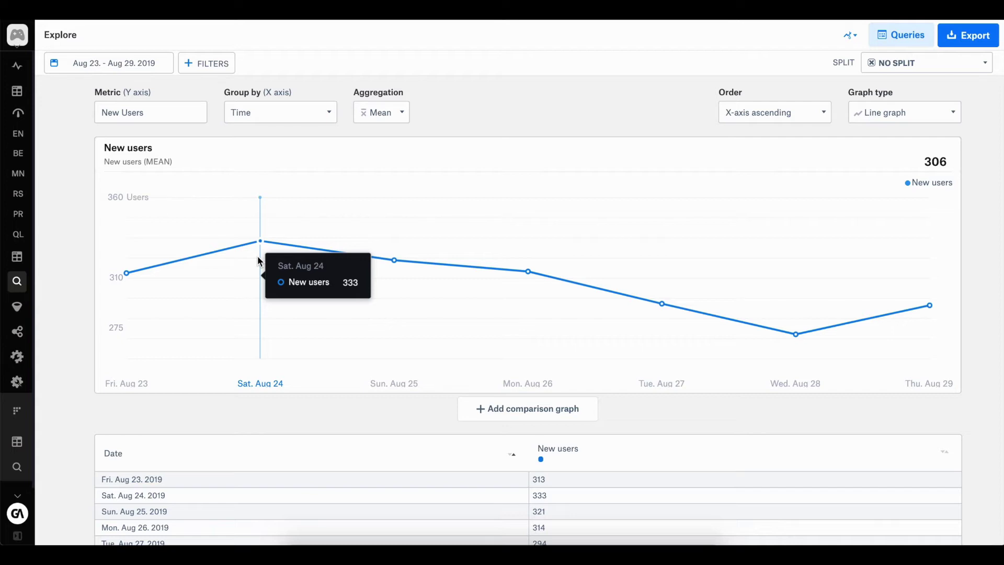
{"action": "left_click", "coordinate": [89, 70]}
Apply the Last 30 days date range preset (Jul 31–Aug 29, 2019) to the chart
{"action": "left_click", "coordinate": [427, 99]}
{"action": "left_click", "coordinate": [442, 128]}
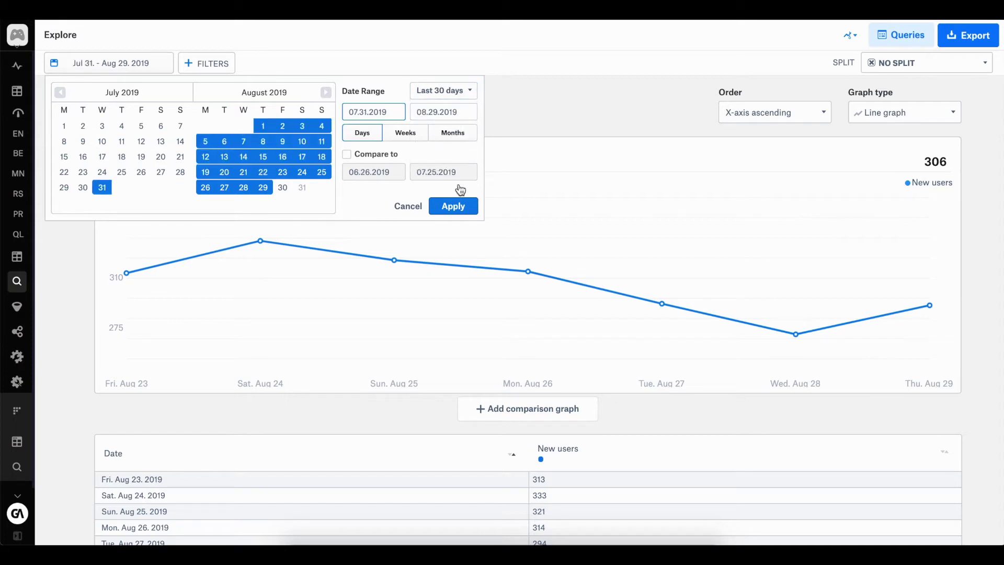
{"action": "left_click", "coordinate": [456, 204]}
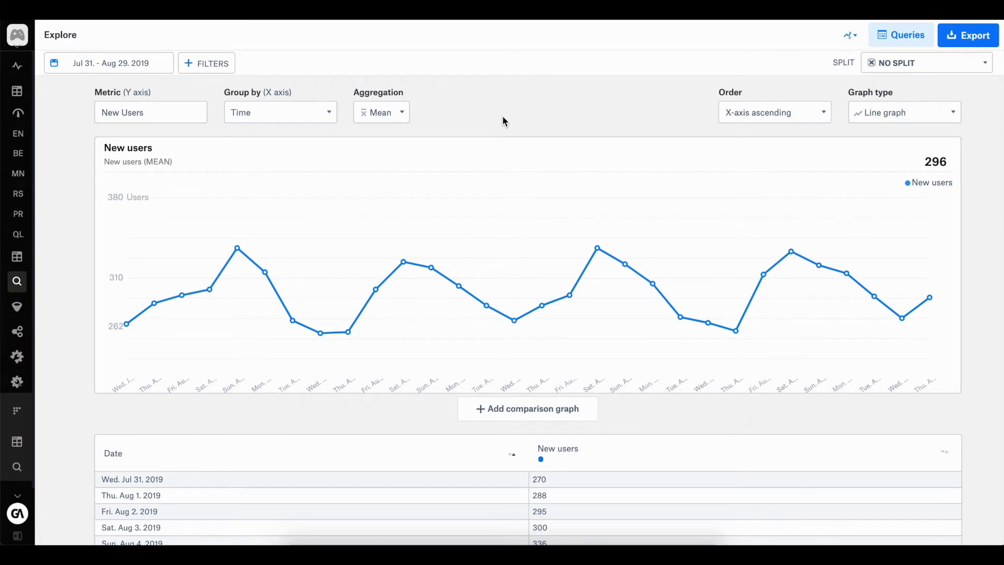
{"action": "left_click", "coordinate": [215, 68]}
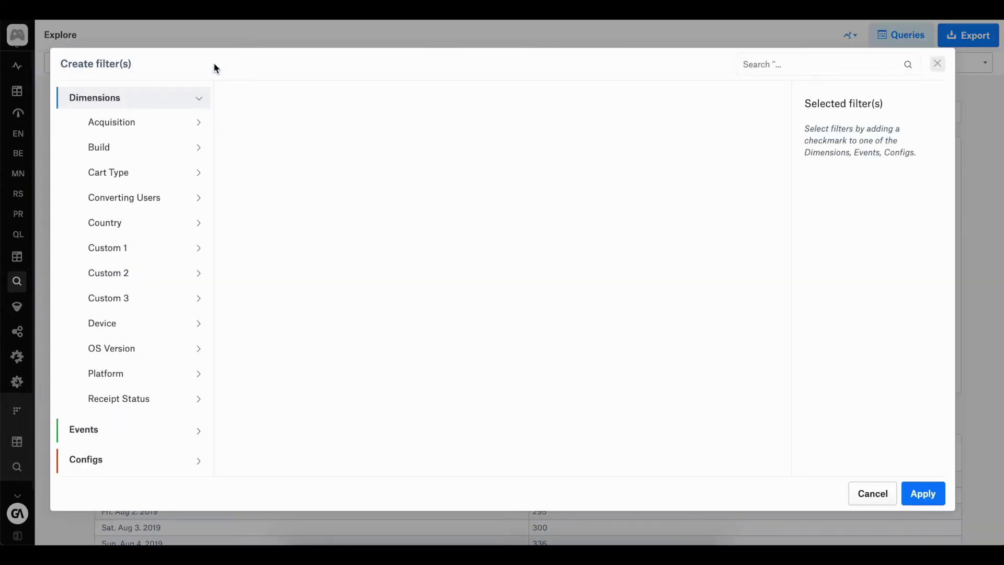
Filter the New Users chart to Country United States and OS Version ios 8.0
{"action": "left_click", "coordinate": [195, 101]}
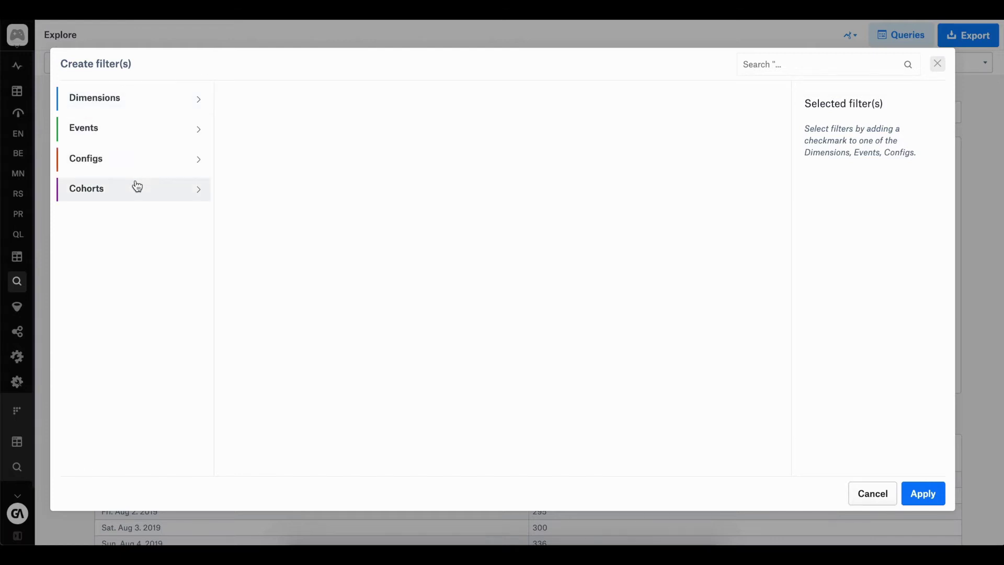
{"action": "left_click", "coordinate": [182, 103]}
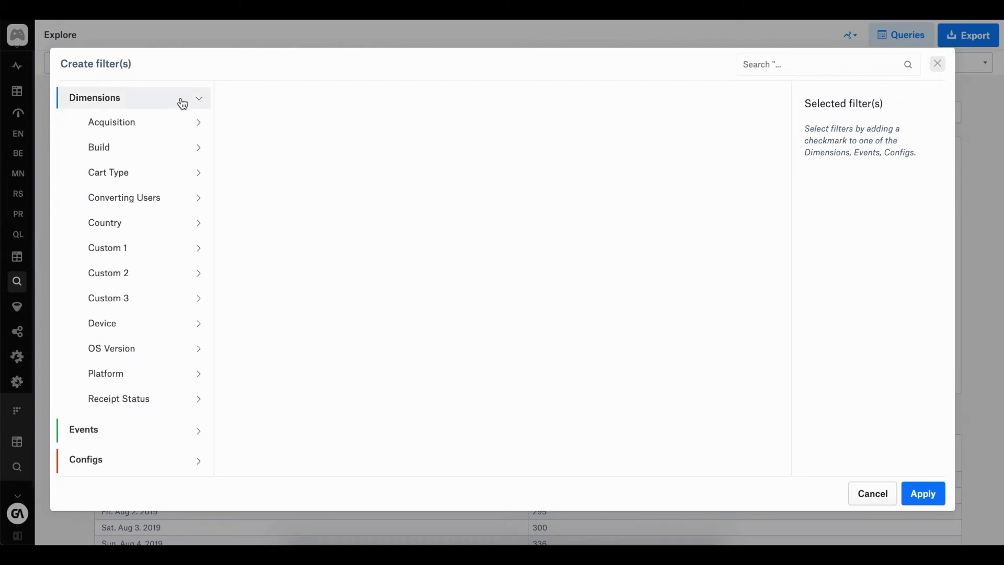
{"action": "left_click", "coordinate": [146, 226]}
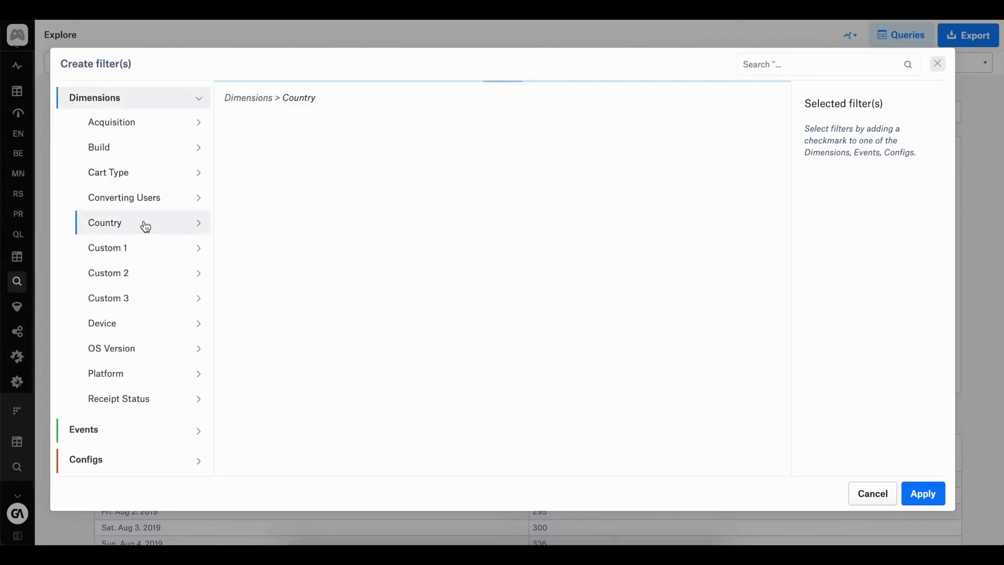
{"action": "left_click", "coordinate": [232, 188]}
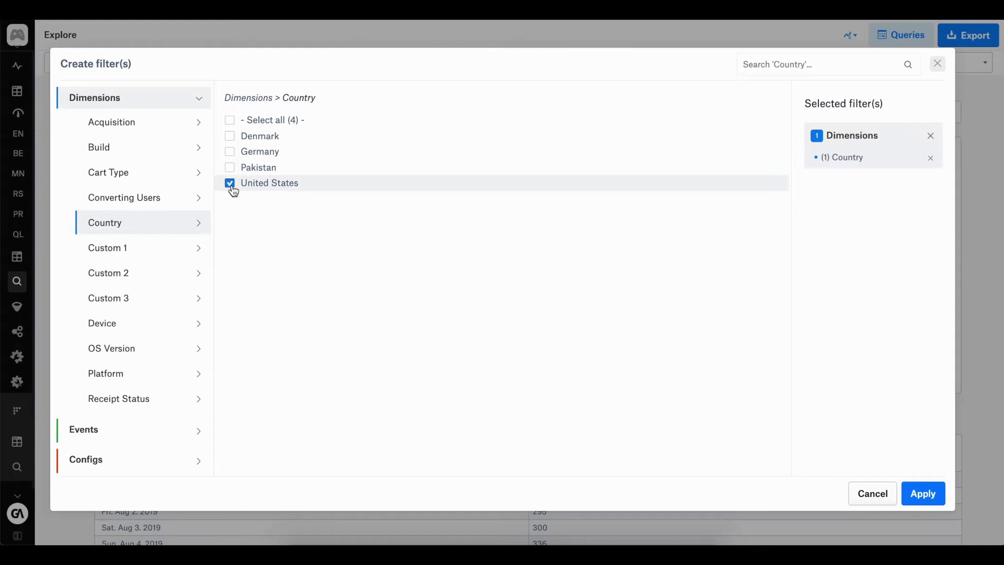
{"action": "left_click", "coordinate": [154, 348]}
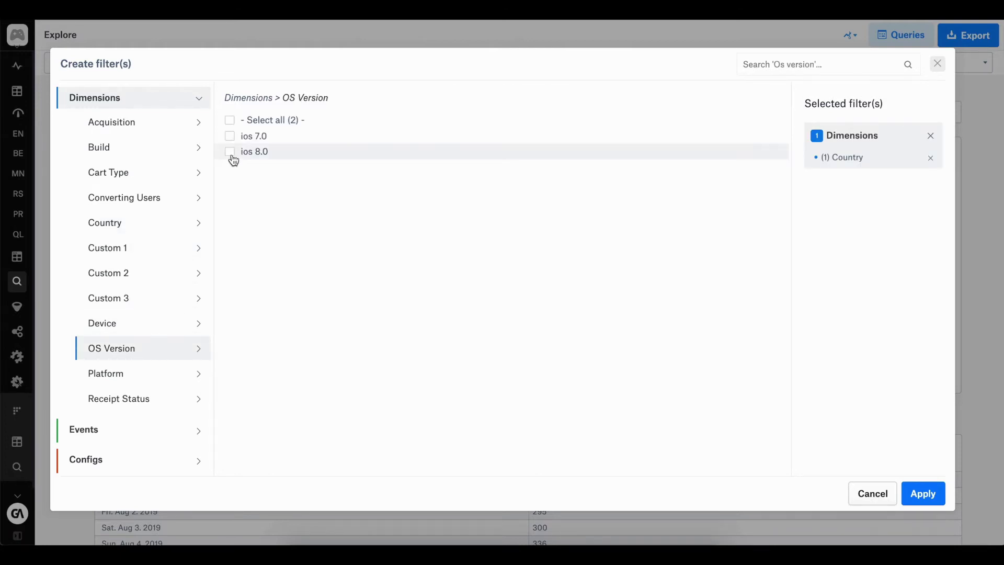
{"action": "left_click", "coordinate": [230, 155]}
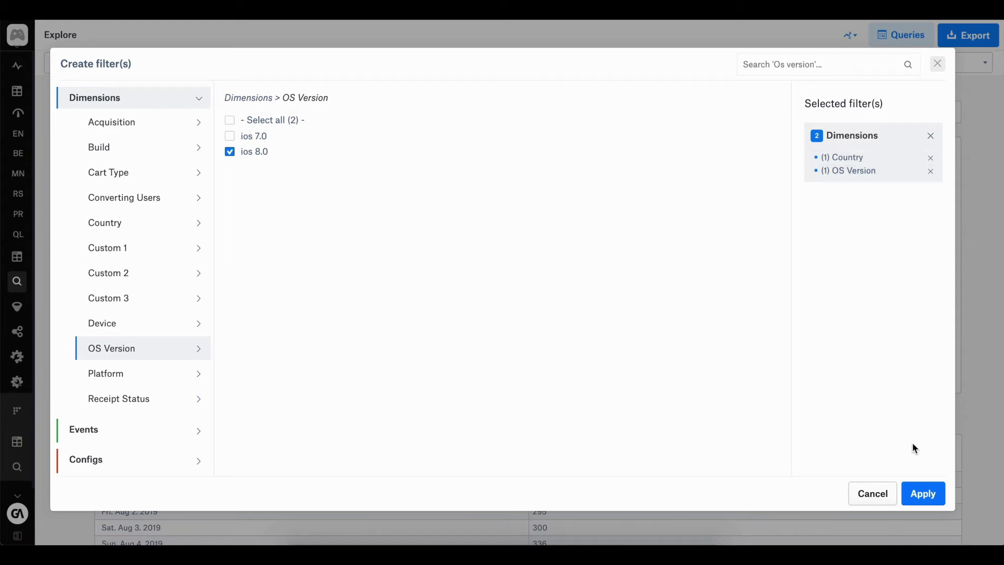
{"action": "left_click", "coordinate": [927, 501]}
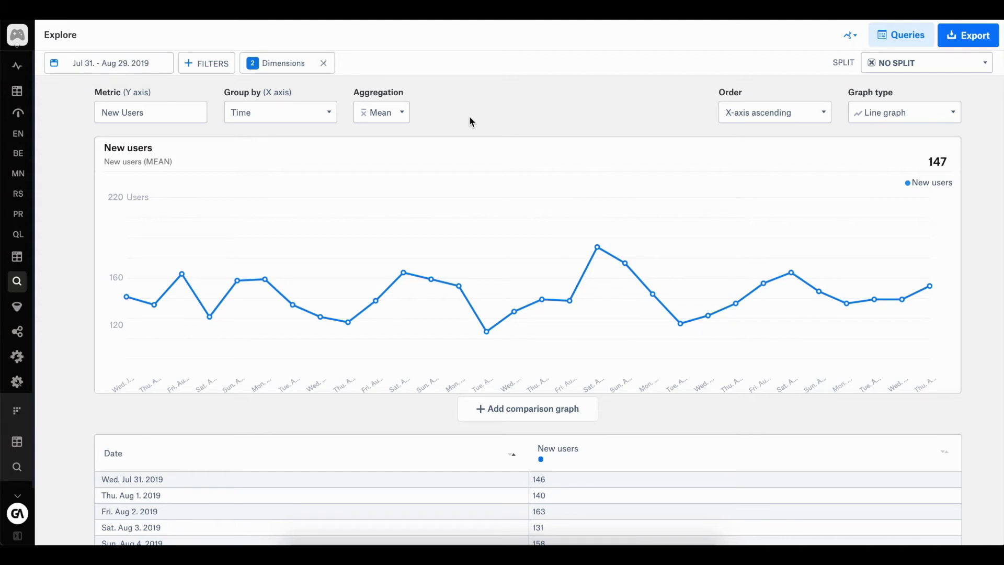
Change the New Users aggregation from Mean to Count
{"action": "left_click", "coordinate": [399, 116]}
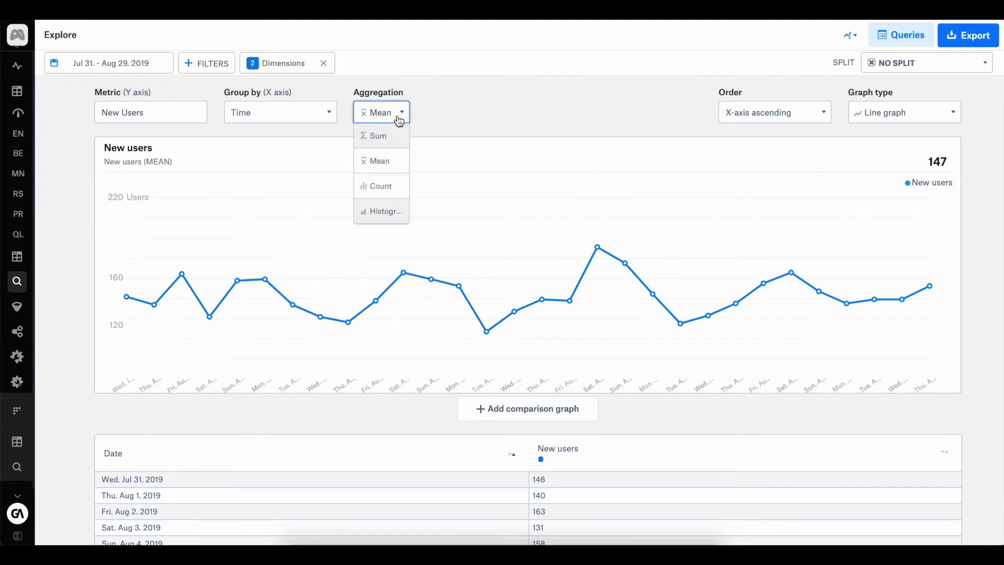
{"action": "left_click", "coordinate": [390, 190]}
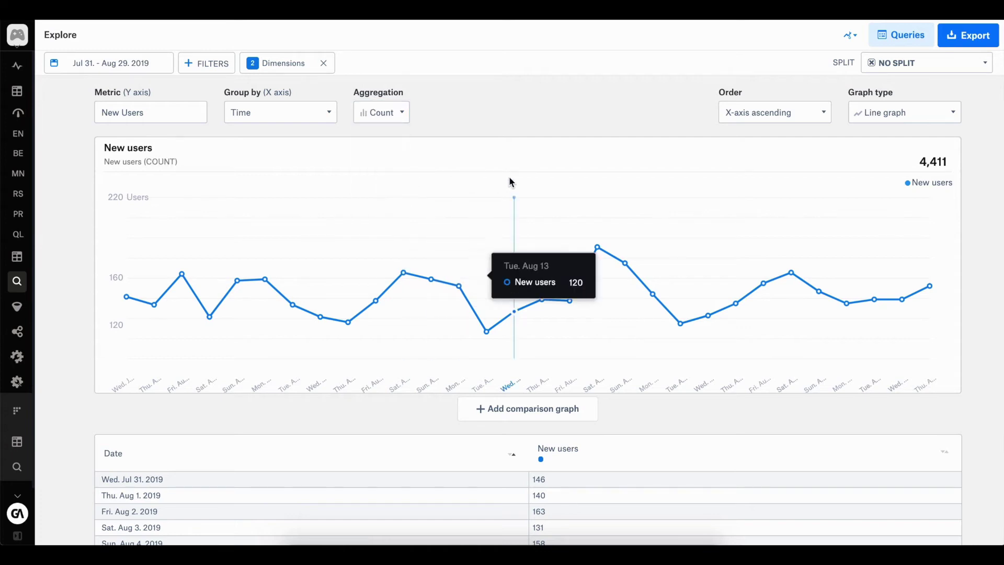
{"action": "scroll", "coordinate": [713, 310], "scroll_direction": "down", "scroll_amount": 3}
{"action": "scroll", "coordinate": [713, 310], "scroll_direction": "up", "scroll_amount": 3}
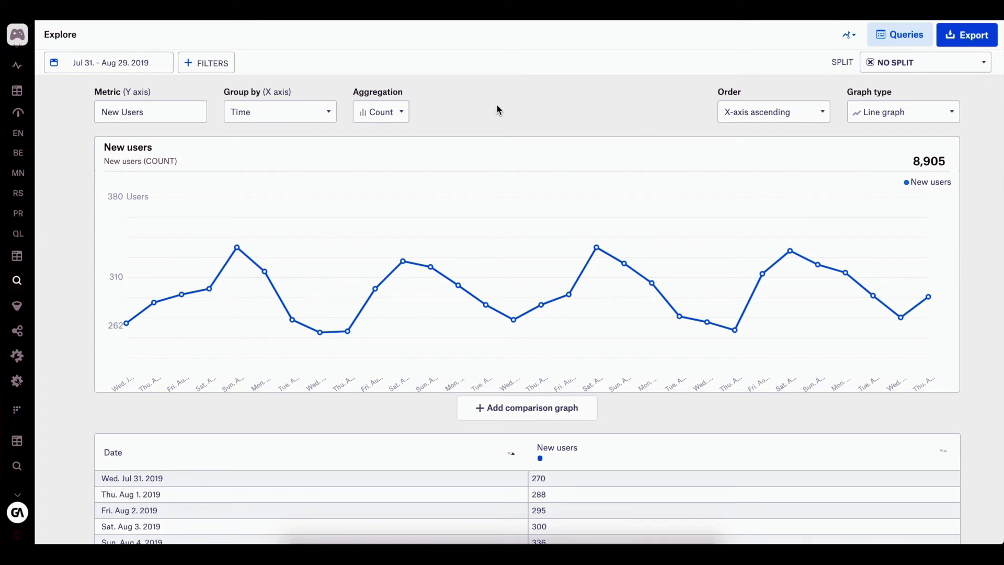
{"action": "left_click", "coordinate": [173, 113]}
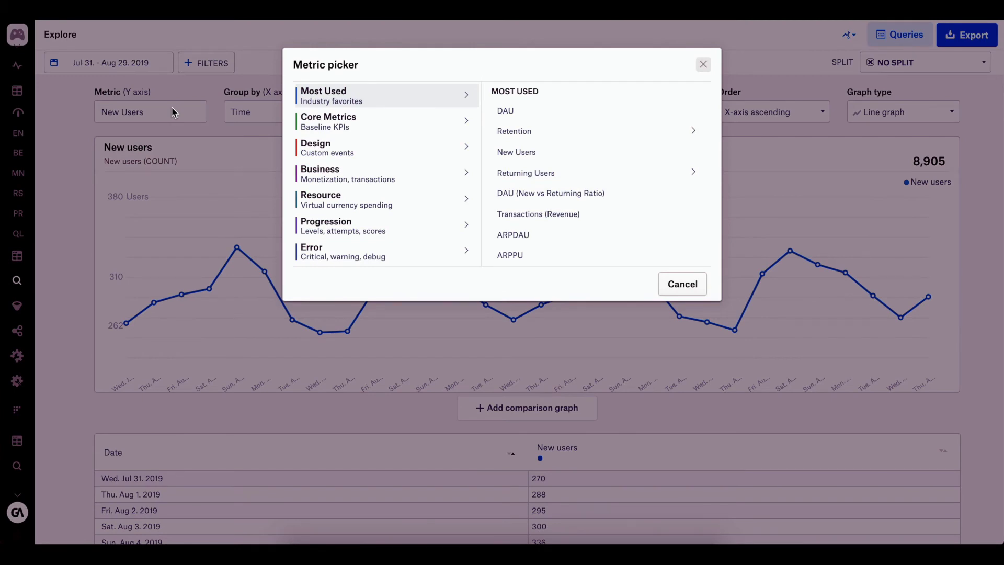
{"action": "left_click", "coordinate": [393, 232]}
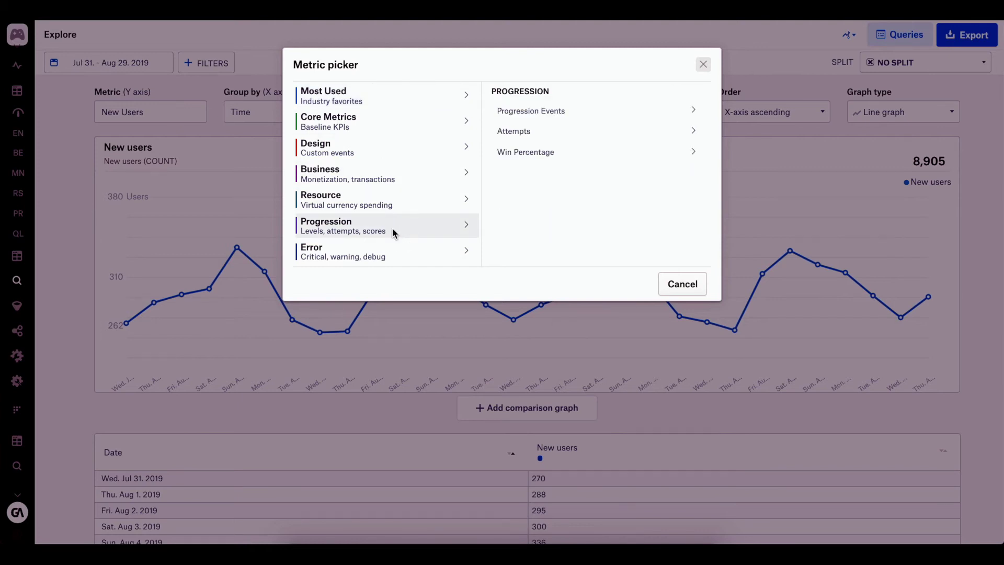
{"action": "left_click", "coordinate": [547, 154]}
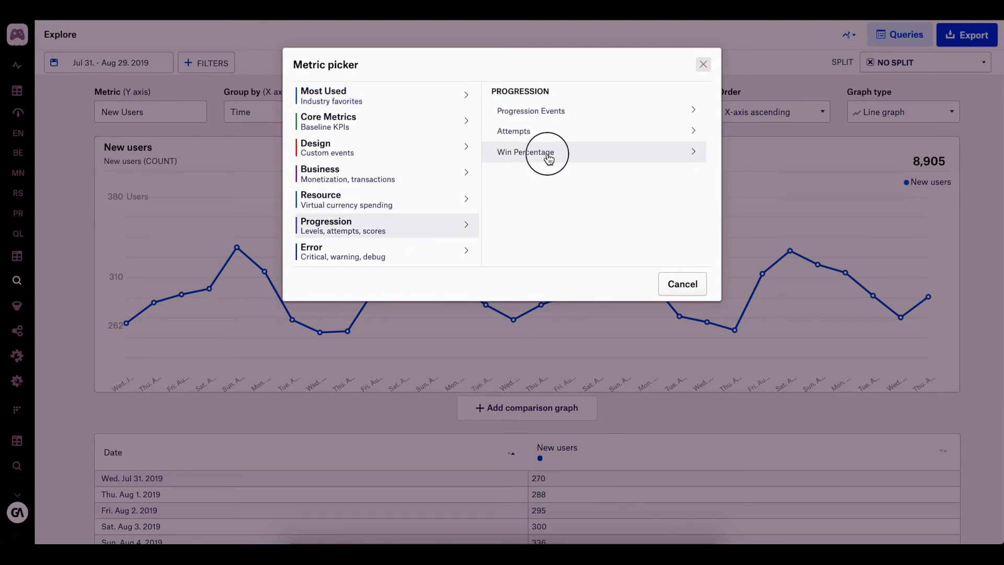
{"action": "left_click", "coordinate": [689, 285]}
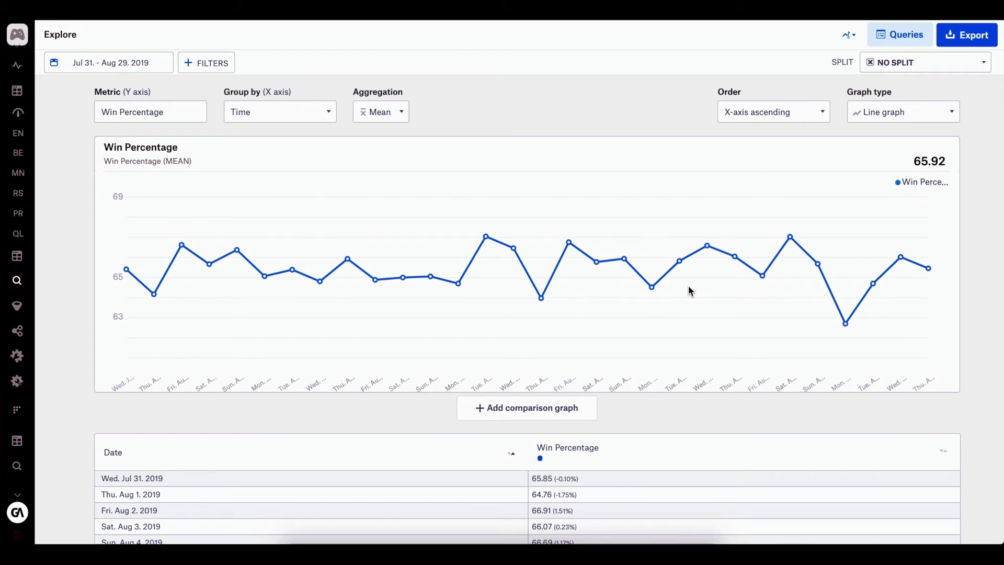
Filter Win Percentage to all MasterpieceMayhem and JewelHeist progression events
{"action": "left_click", "coordinate": [211, 72]}
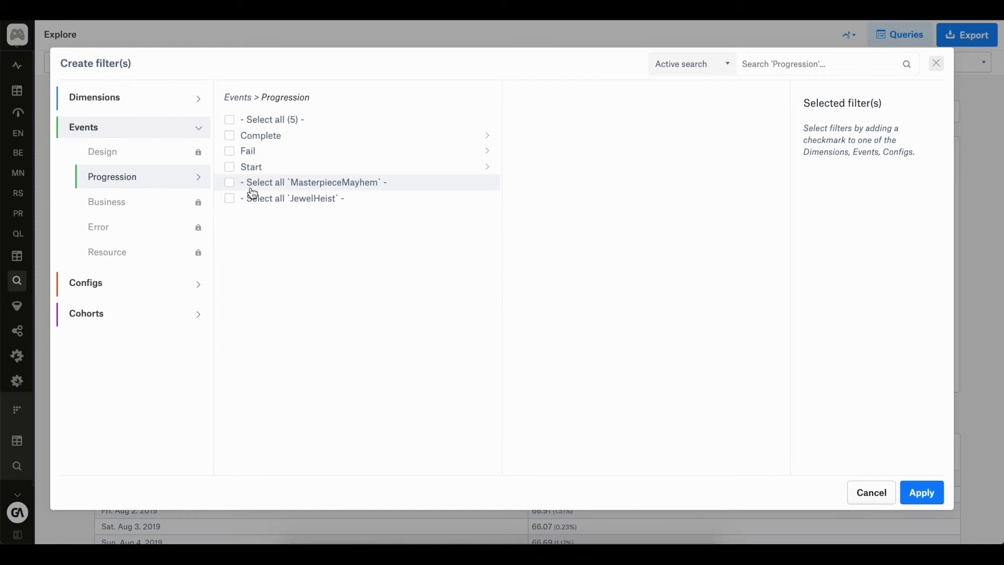
{"action": "left_click", "coordinate": [233, 187]}
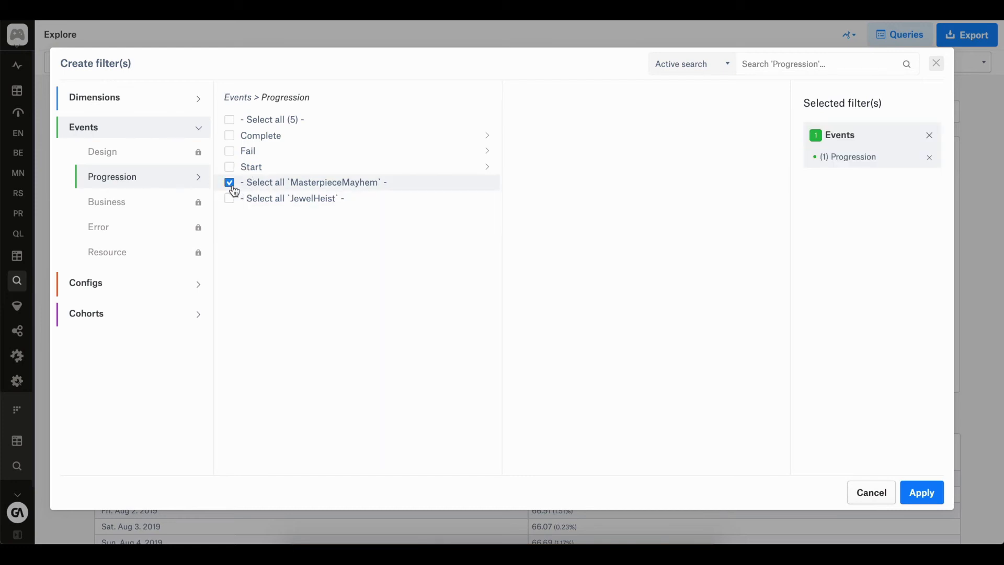
{"action": "left_click", "coordinate": [231, 200]}
{"action": "left_click", "coordinate": [936, 494]}
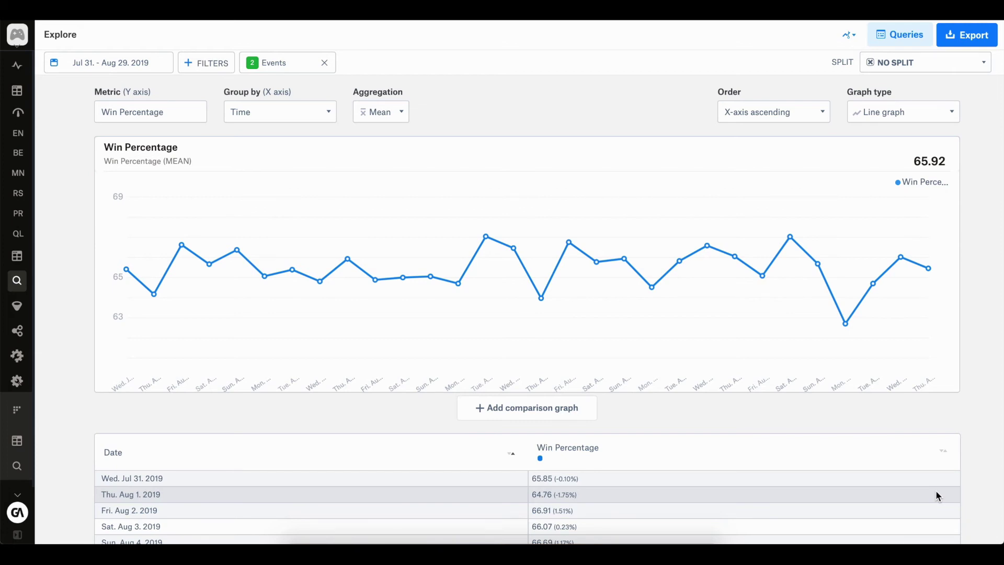
{"action": "left_click", "coordinate": [957, 74]}
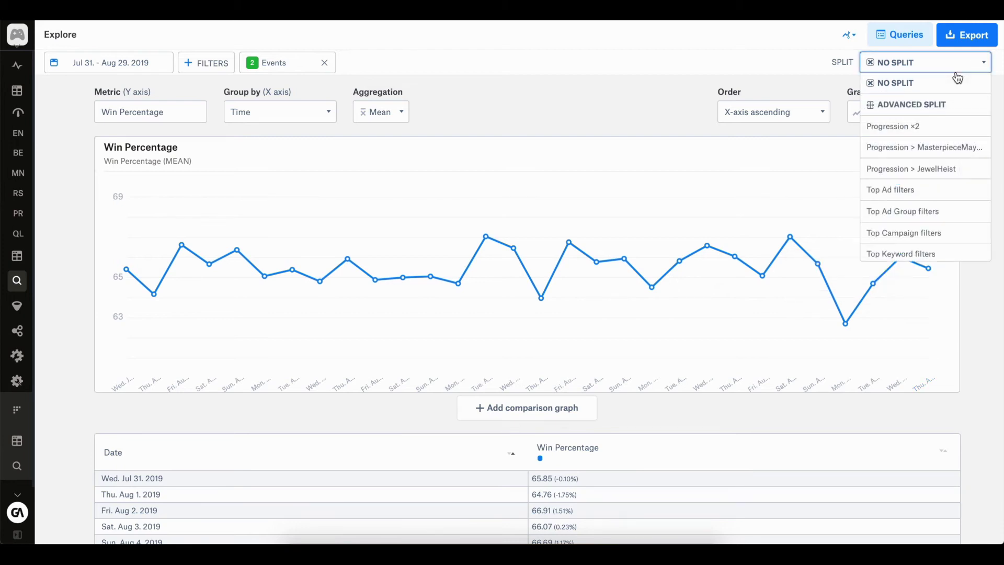
{"action": "left_click", "coordinate": [925, 131]}
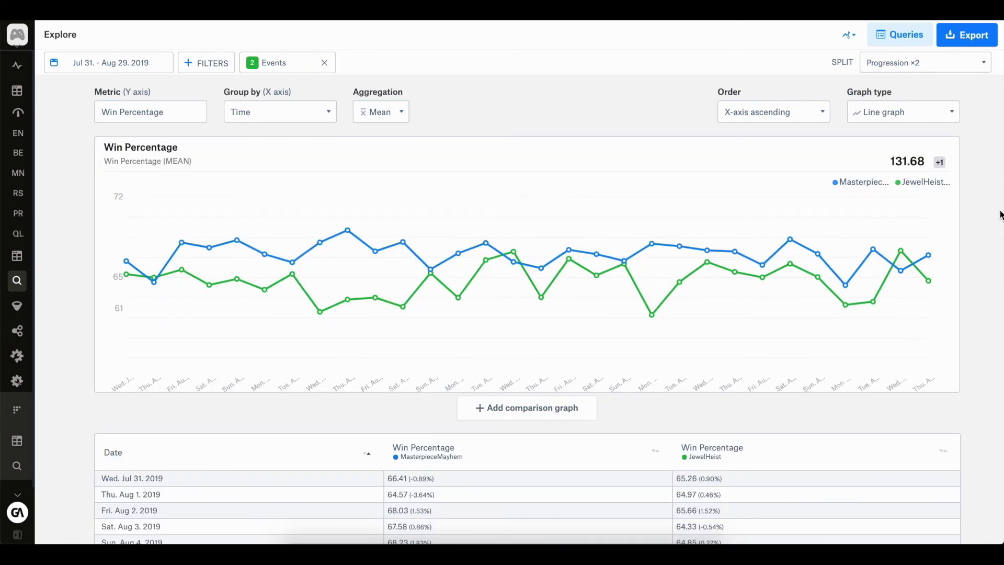
{"action": "mouse_move", "coordinate": [773, 252]}
{"action": "left_click", "coordinate": [905, 71]}
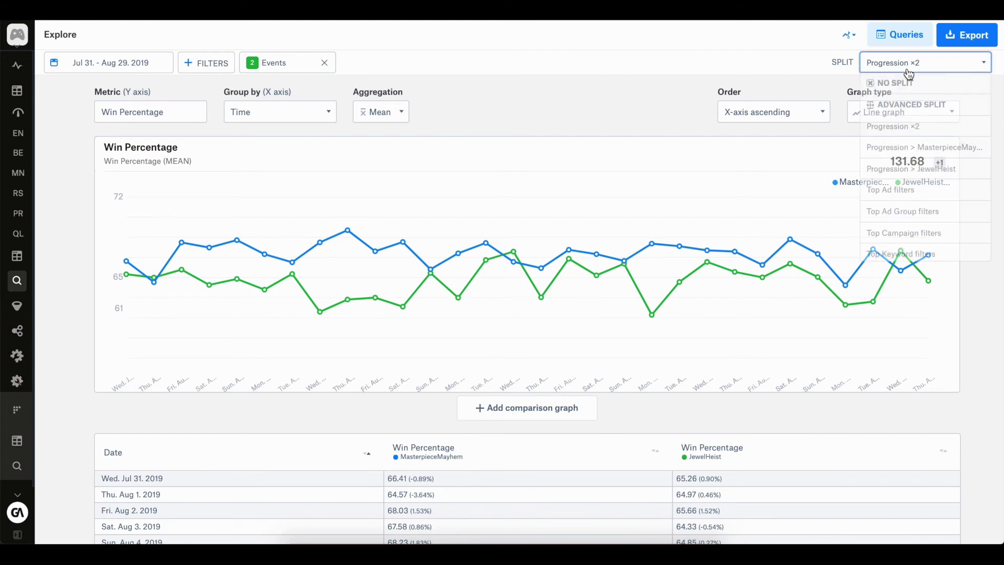
{"action": "left_click", "coordinate": [899, 84]}
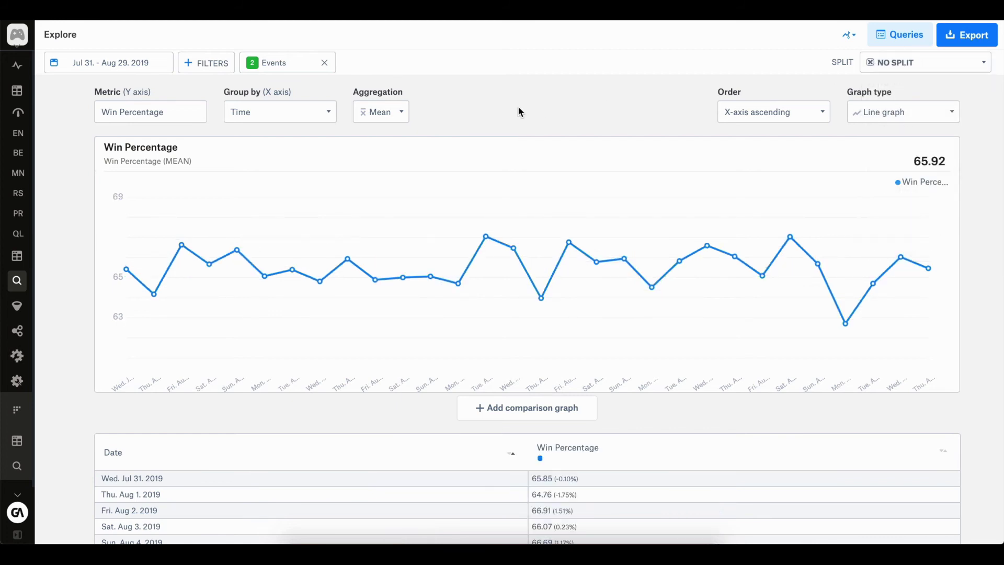
Group Win Percentage by Event on the X axis to show it as a bar chart
{"action": "left_click", "coordinate": [315, 122]}
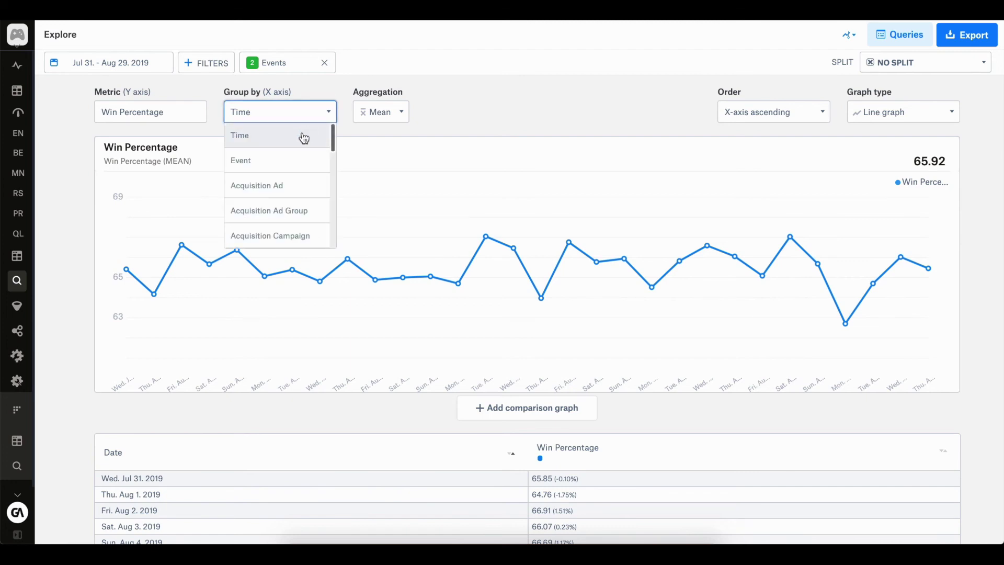
{"action": "left_click", "coordinate": [285, 169]}
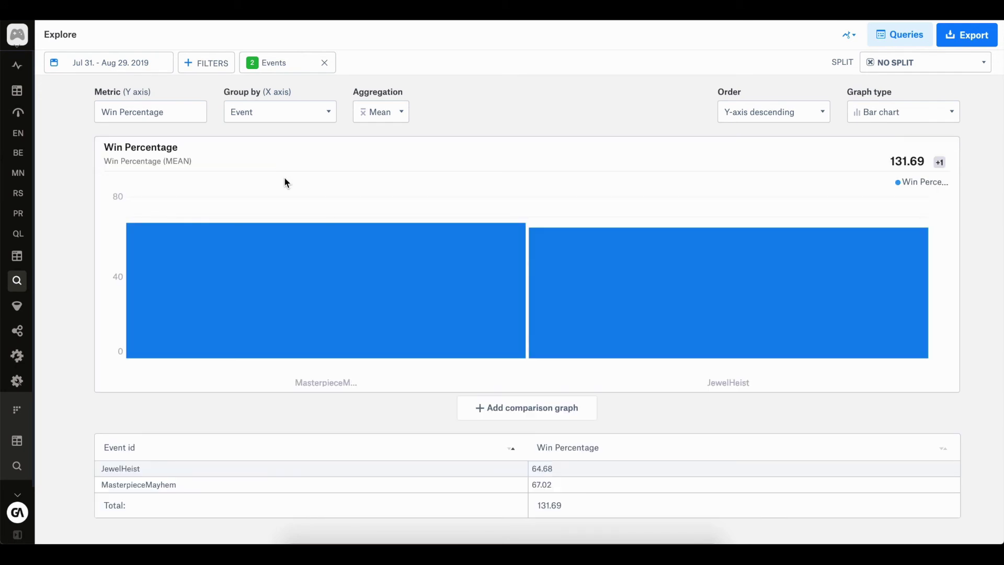
{"action": "mouse_move", "coordinate": [299, 288]}
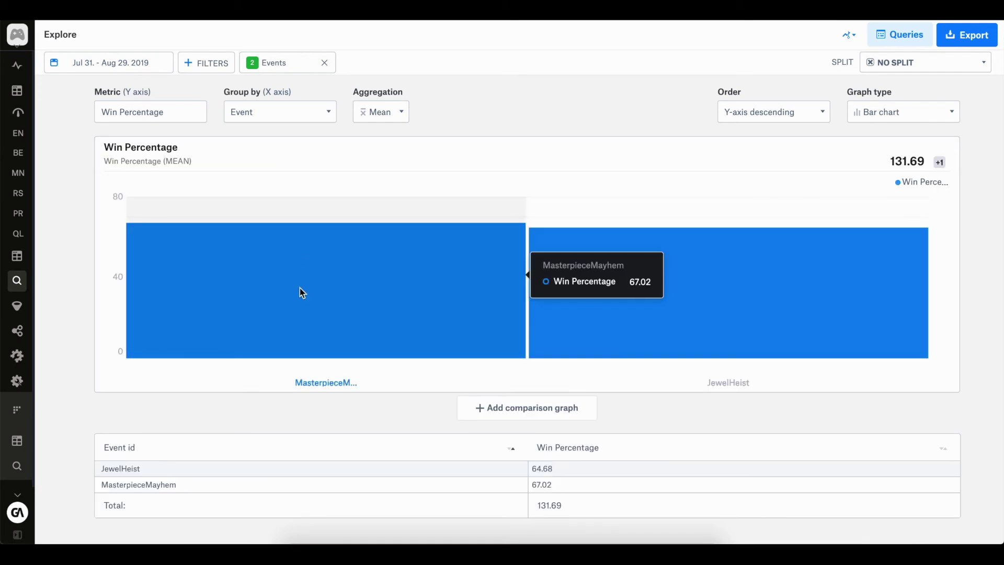
{"action": "mouse_move", "coordinate": [629, 313]}
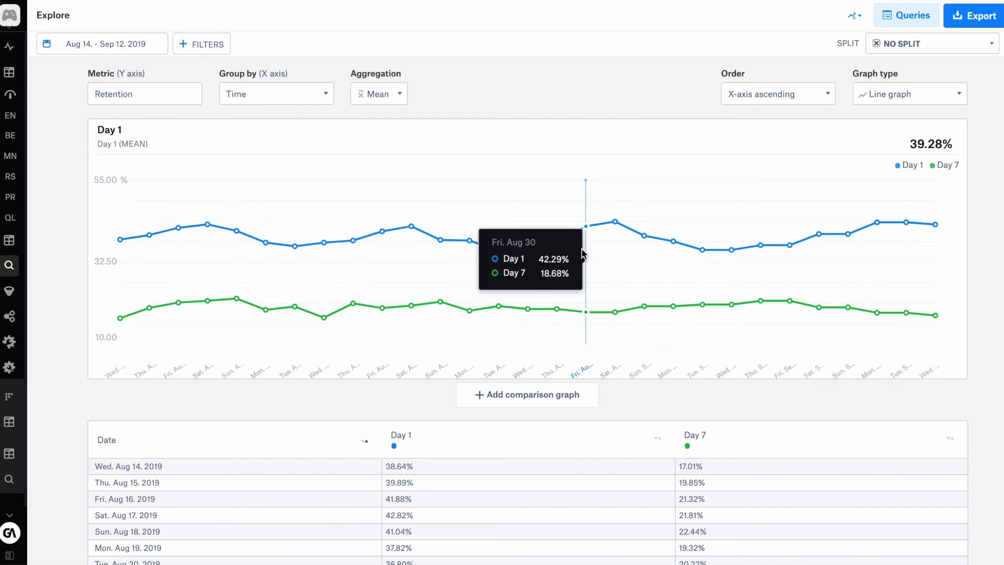
Add a New users comparison graph below the Day 1/Day 7 retention chart
{"action": "left_click", "coordinate": [534, 400]}
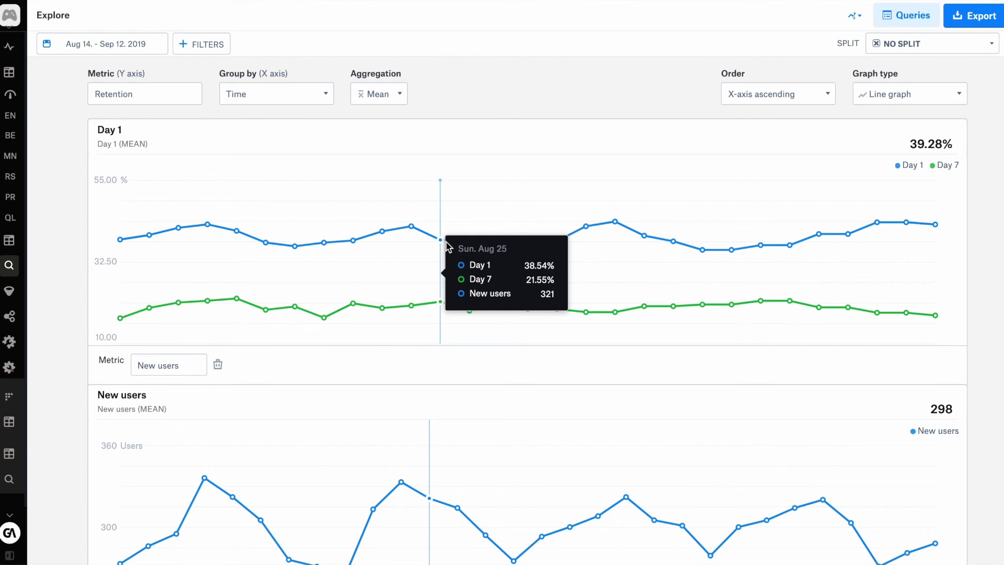
Save the view as query 'Retention Vs New users' for Last 30 days, then open My Queries
{"action": "left_click", "coordinate": [912, 23]}
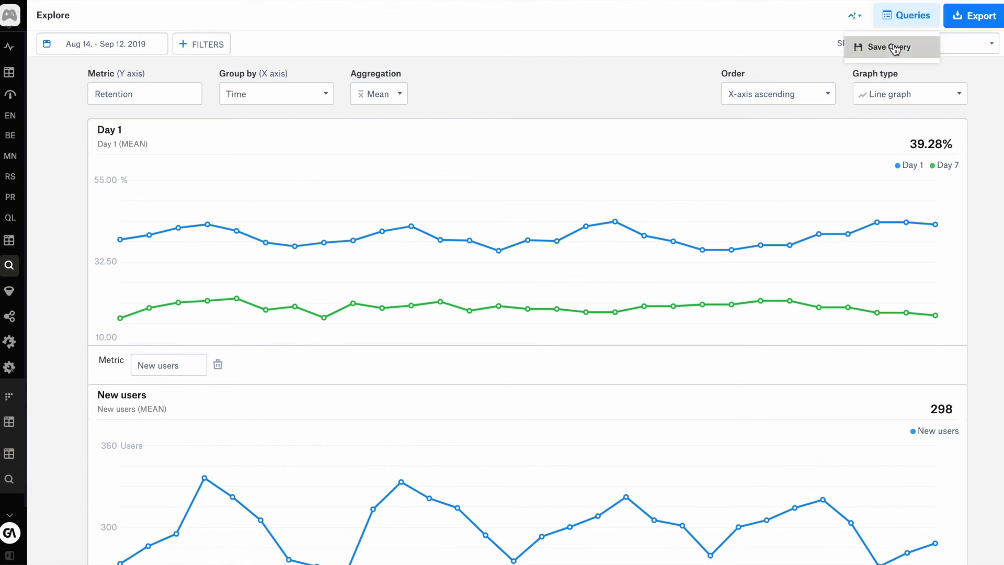
{"action": "left_click", "coordinate": [895, 47]}
{"action": "left_click", "coordinate": [538, 110]}
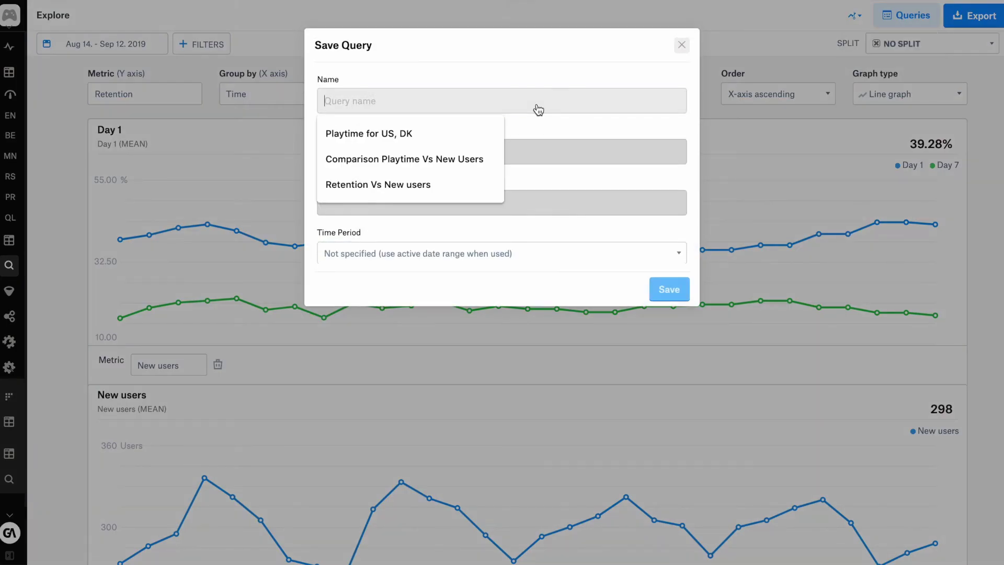
{"action": "type", "text": "Retention Vs New users"}
{"action": "left_click", "coordinate": [434, 137]}
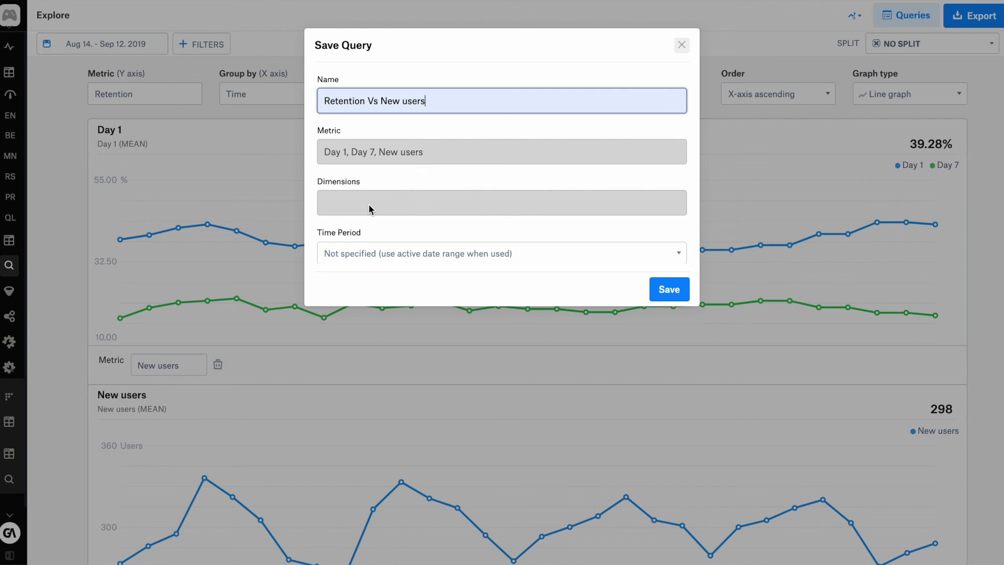
{"action": "left_click", "coordinate": [392, 258]}
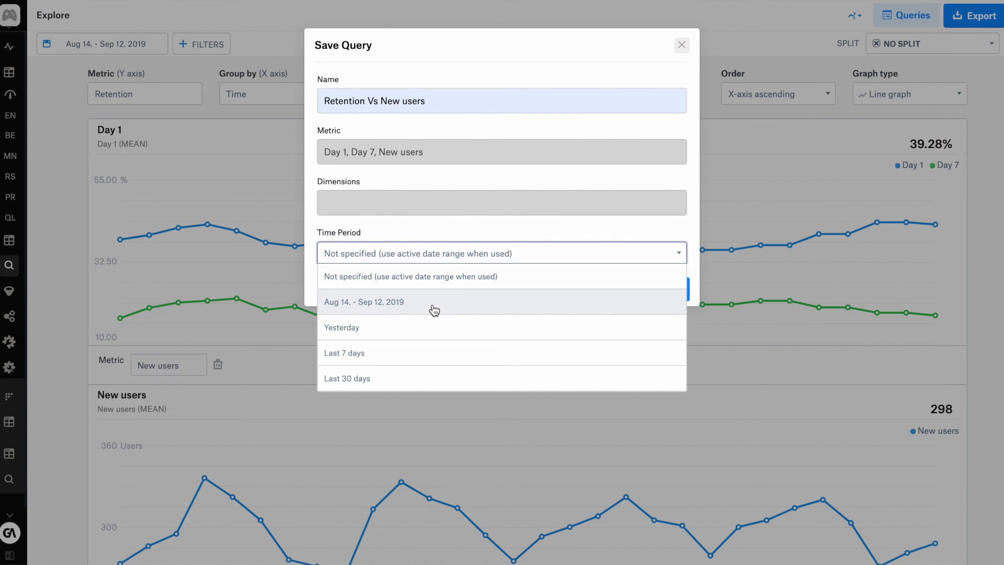
{"action": "left_click", "coordinate": [428, 376]}
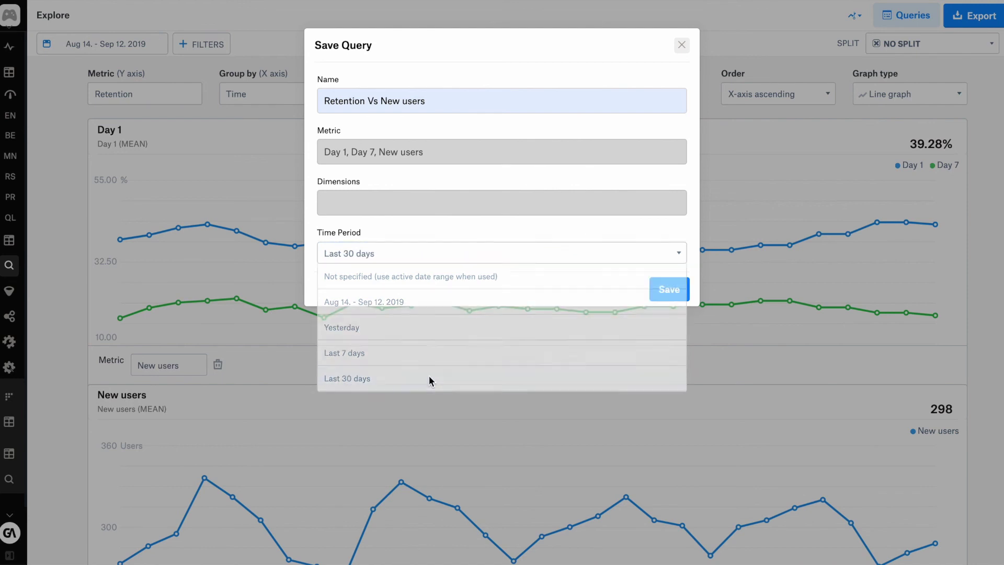
{"action": "left_click", "coordinate": [670, 289]}
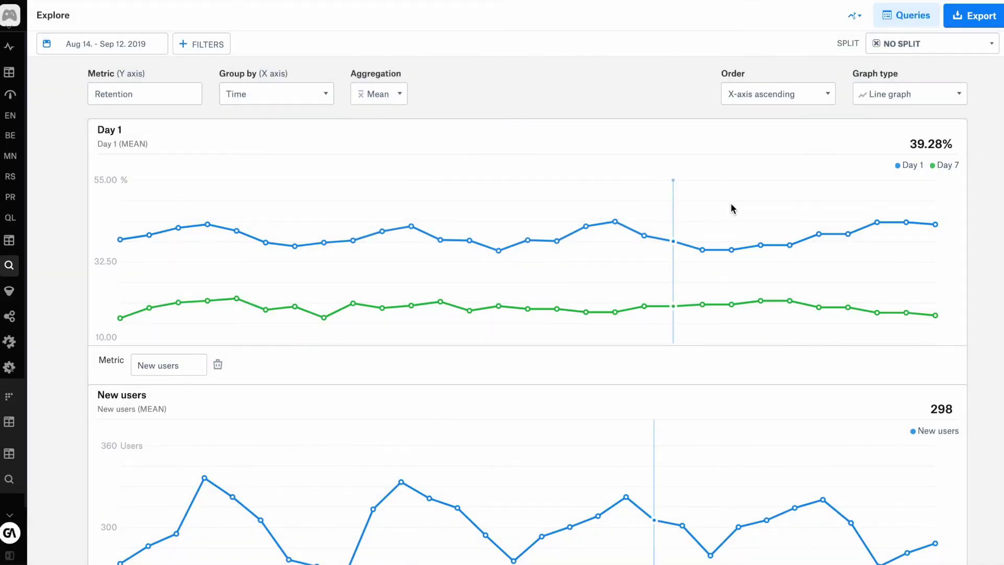
{"action": "left_click", "coordinate": [892, 17]}
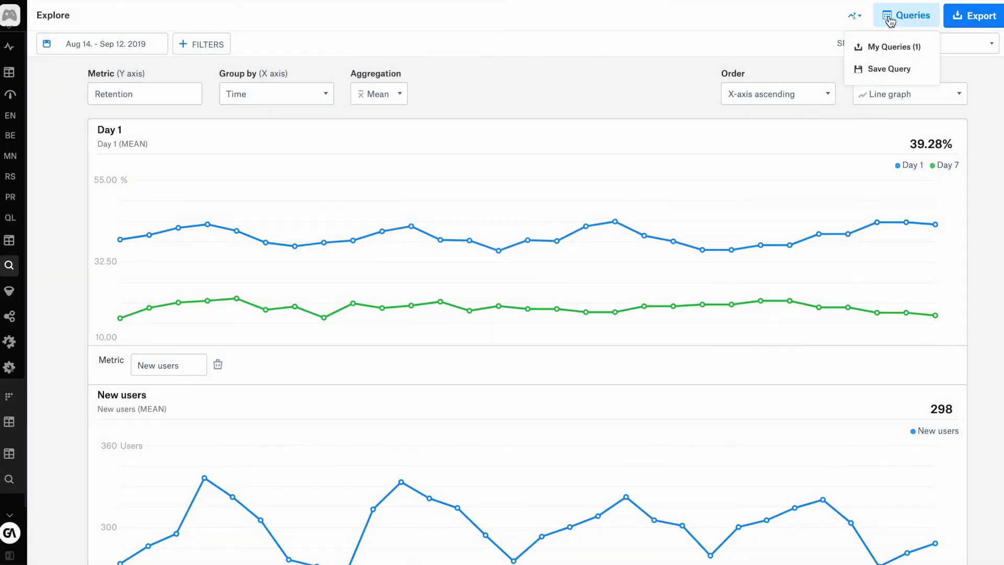
{"action": "left_click", "coordinate": [880, 47]}
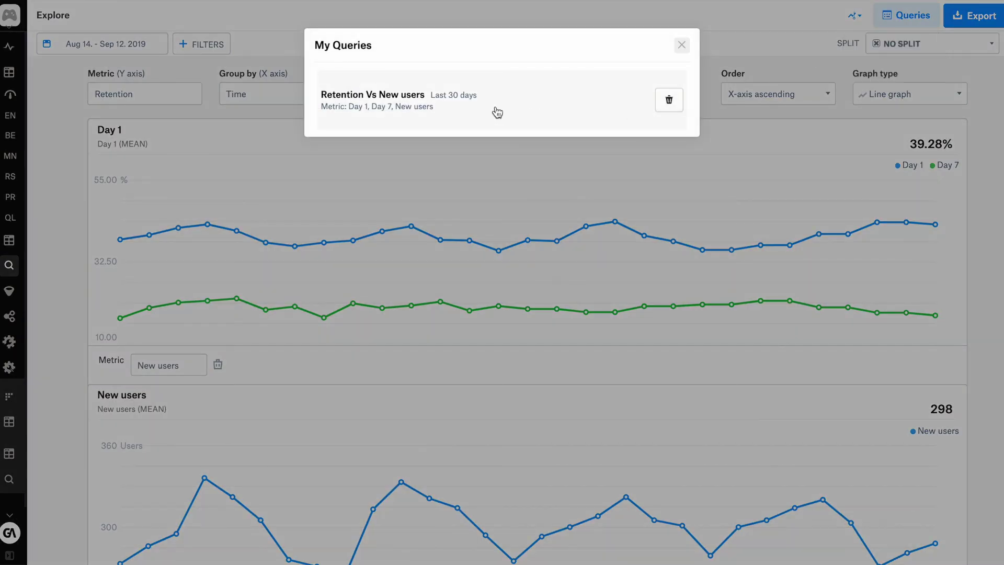